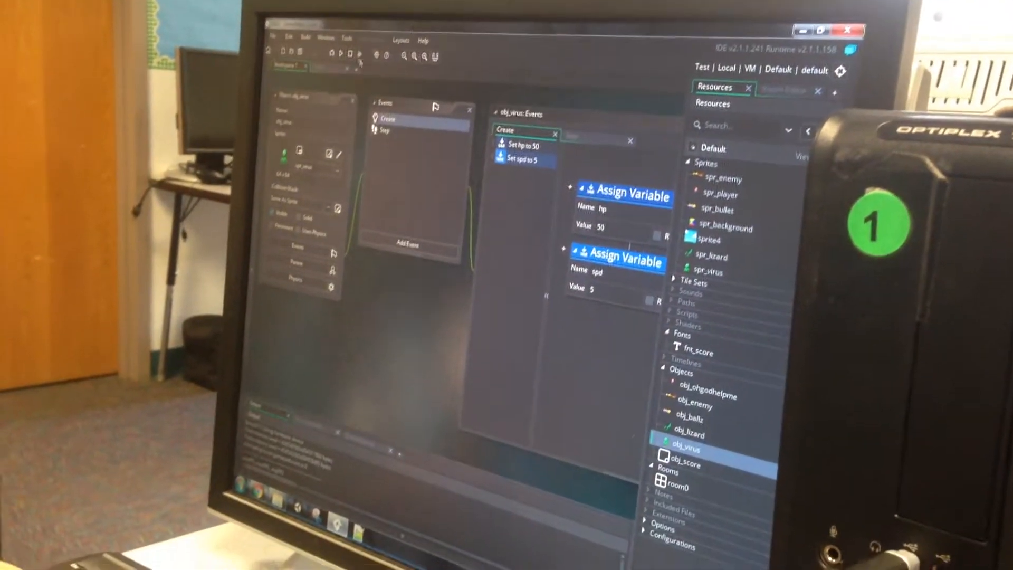
Step: Build and launch the game from the toolbar Run button for a playtest
left_click(341, 48)
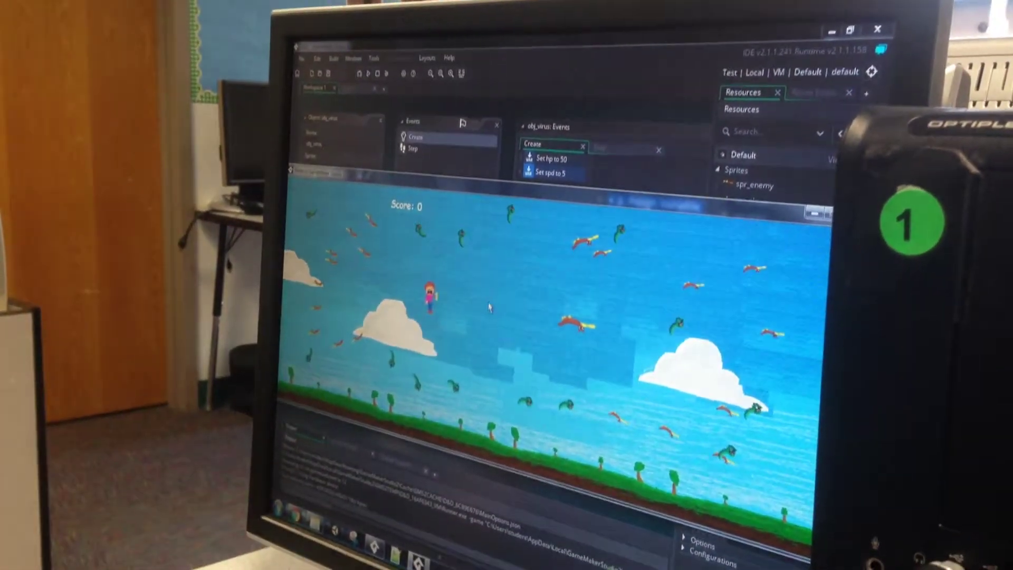
Step: Fire beams and projectile streams at the enemies from several angles
left_click(490, 308)
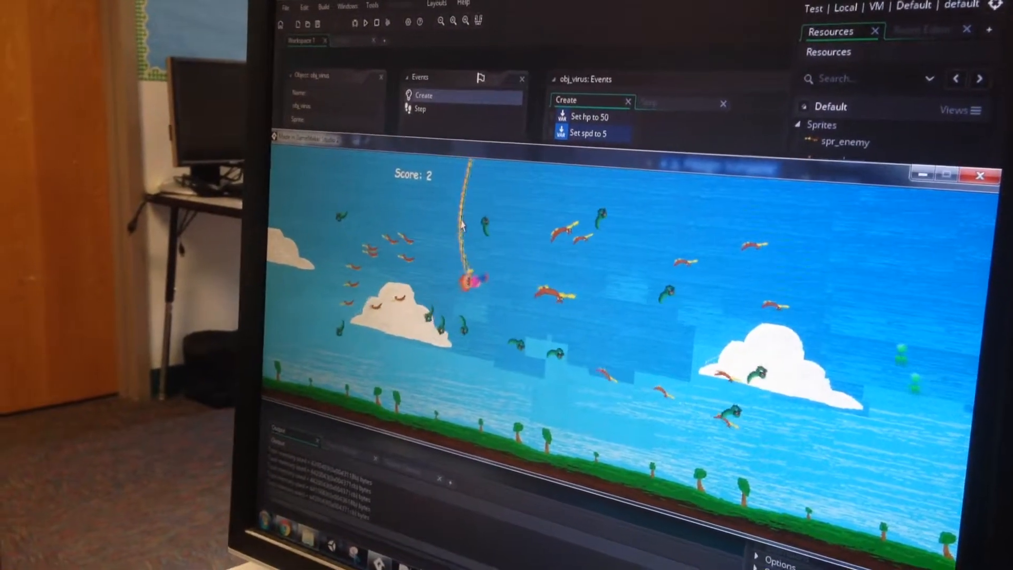
left_click(467, 212)
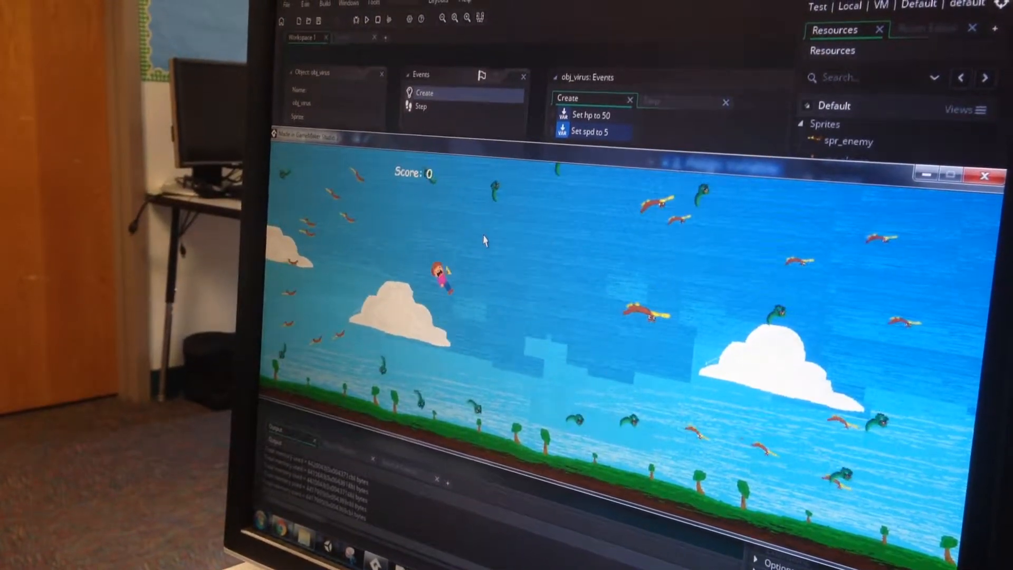
left_click(618, 307)
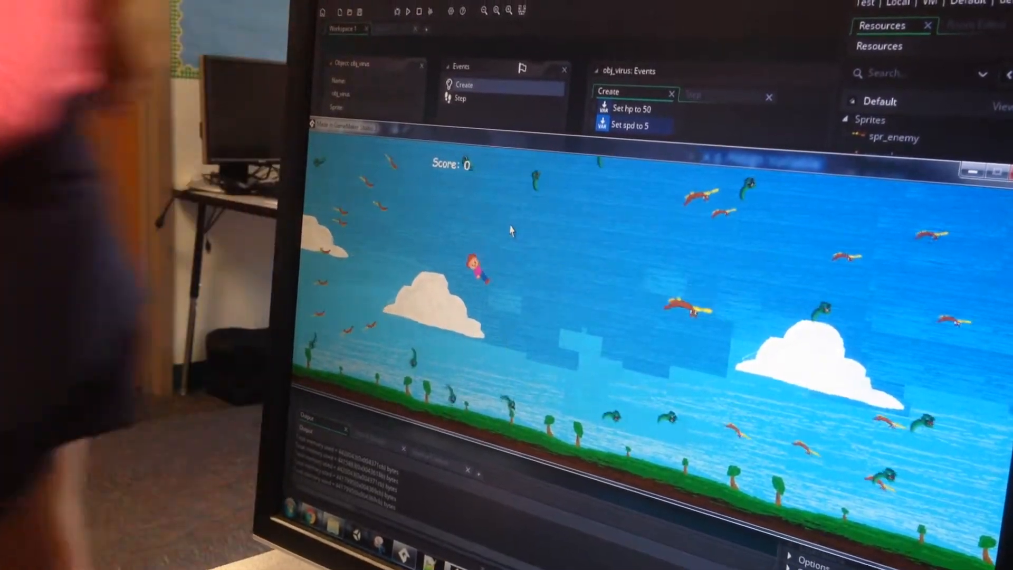
left_click(480, 209)
left_click(511, 209)
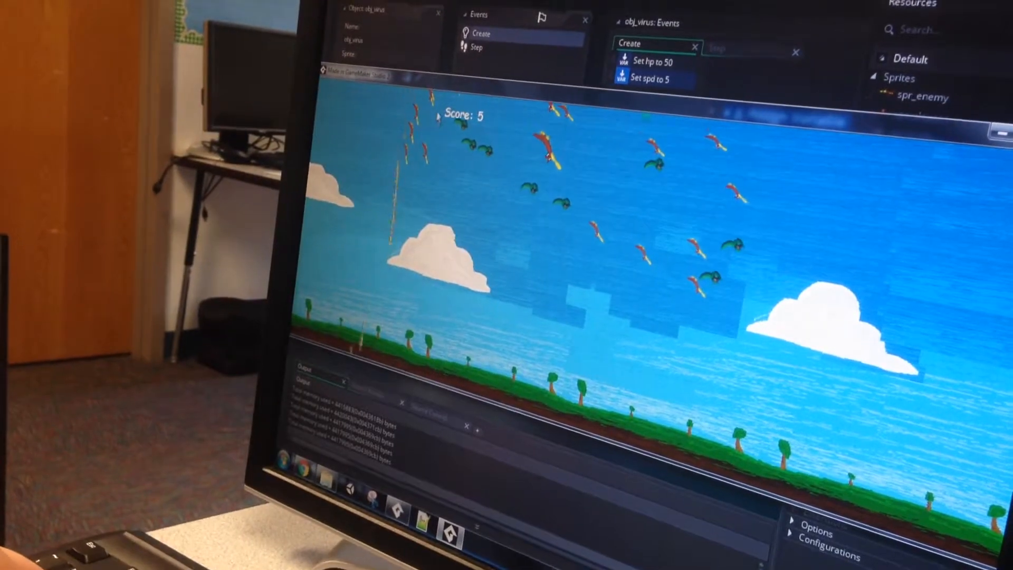
Step: Keep shooting upward at the enemies to push the score to 17
left_click(440, 137)
left_click(396, 127)
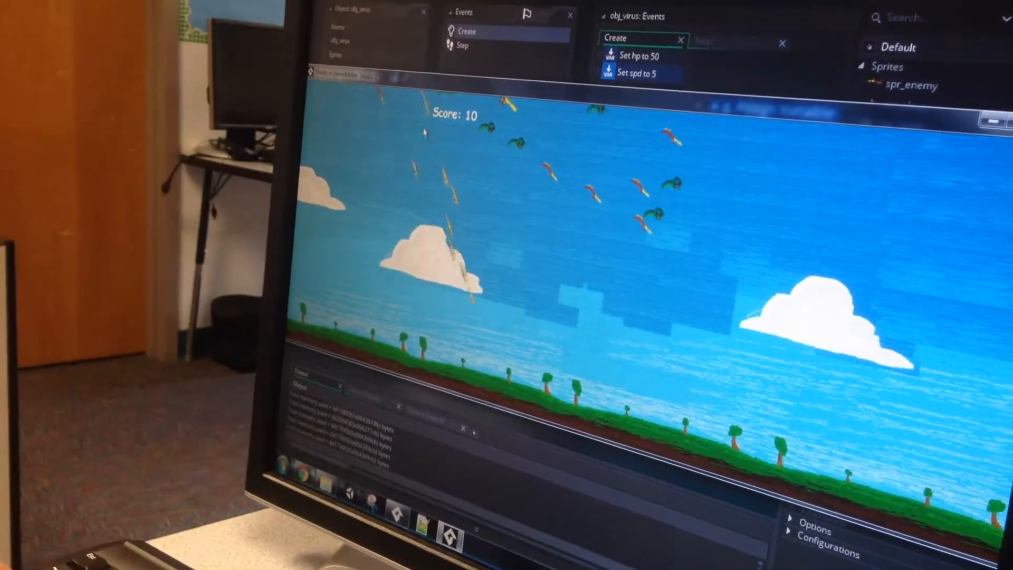
left_click(412, 159)
left_click(444, 198)
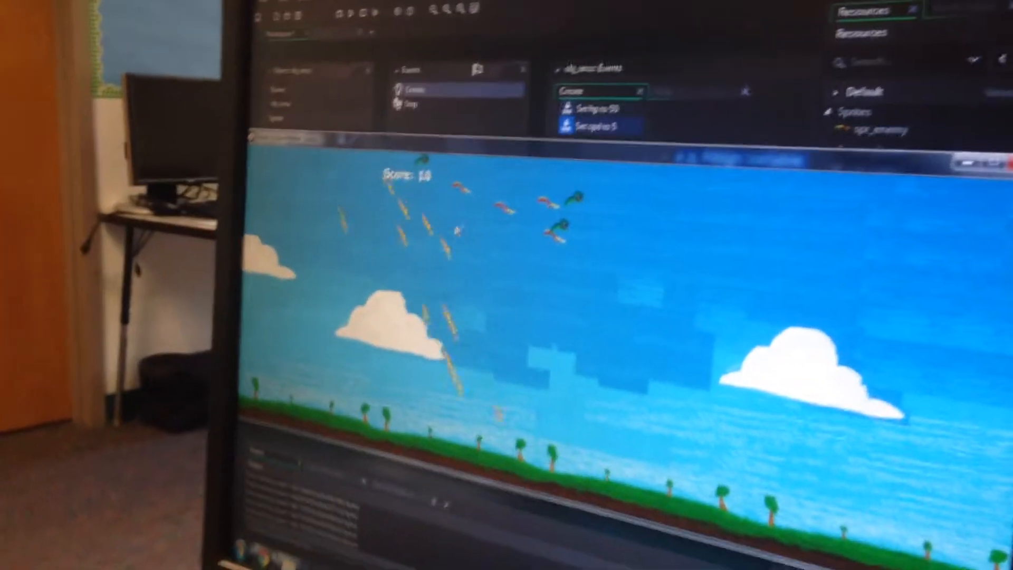
left_click(475, 237)
left_click(484, 247)
left_click(515, 269)
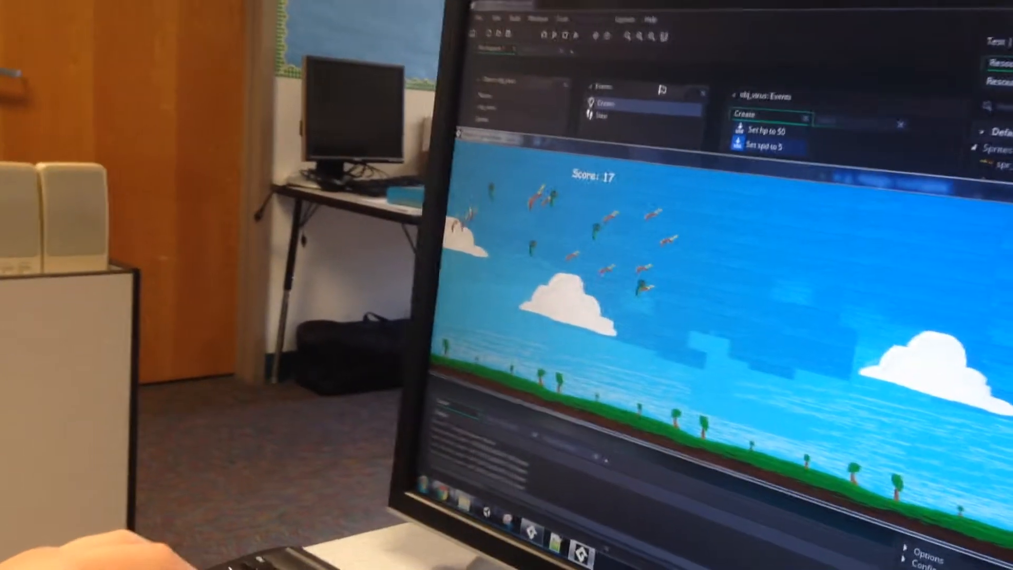
Step: Close the running game with Escape and return to the obj_virus Create event
key("Escape")
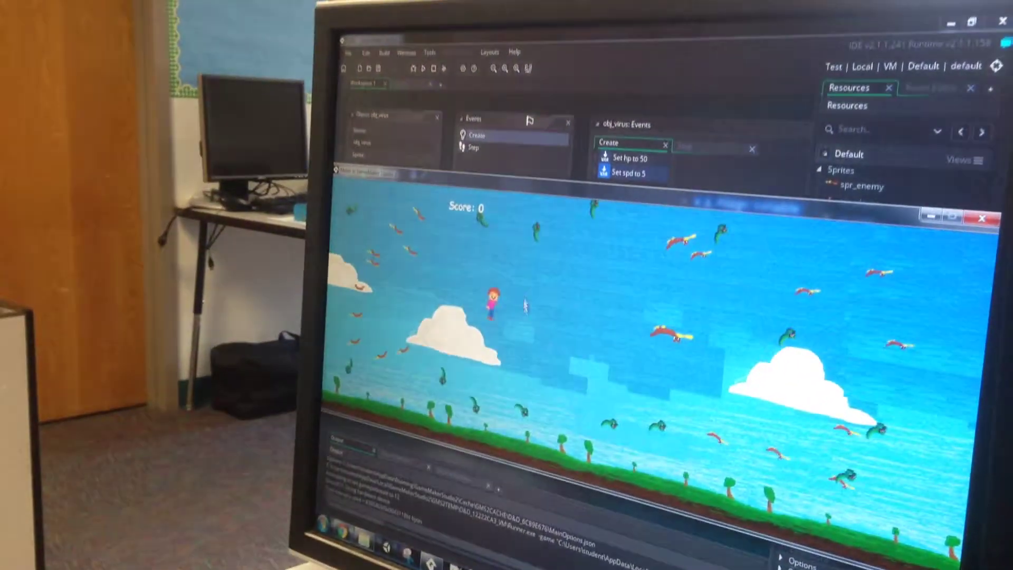
left_click(524, 306)
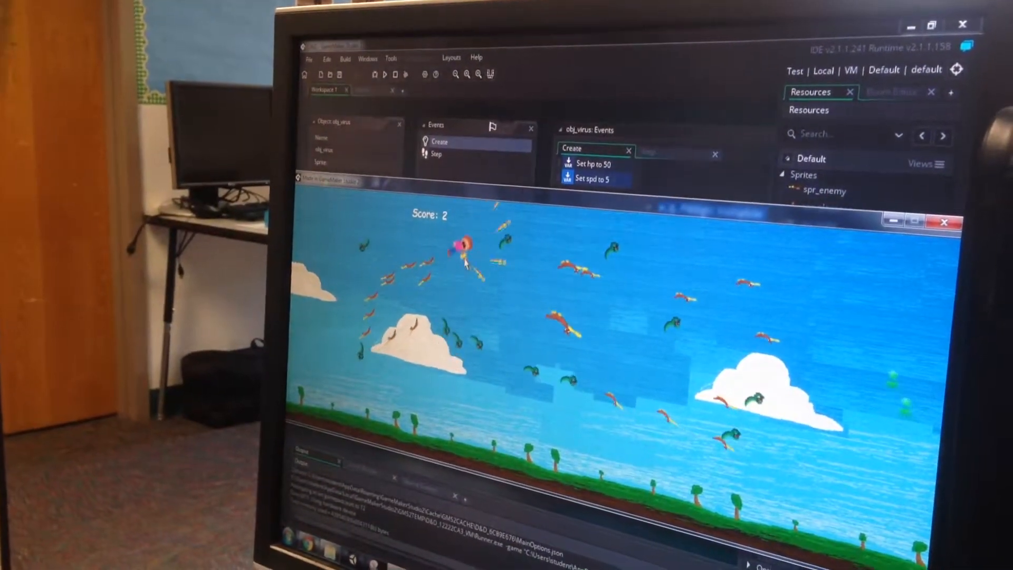
left_click(425, 246)
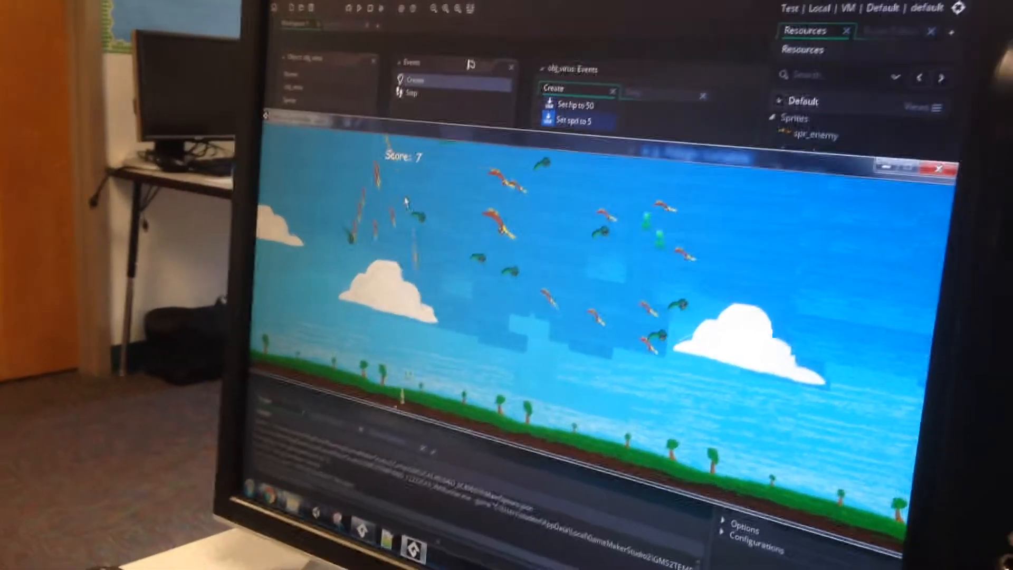
left_click(383, 205)
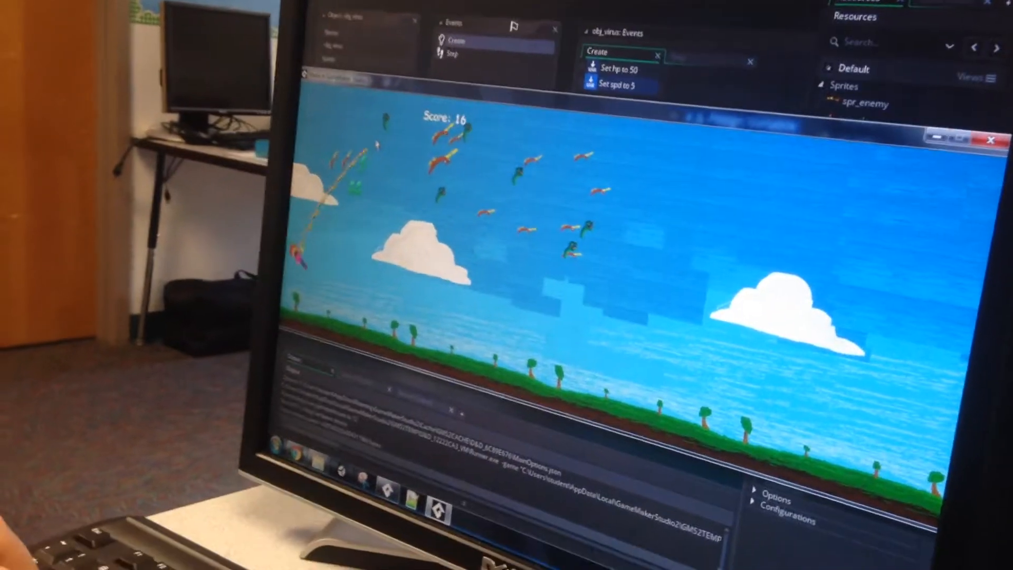
left_click(351, 176)
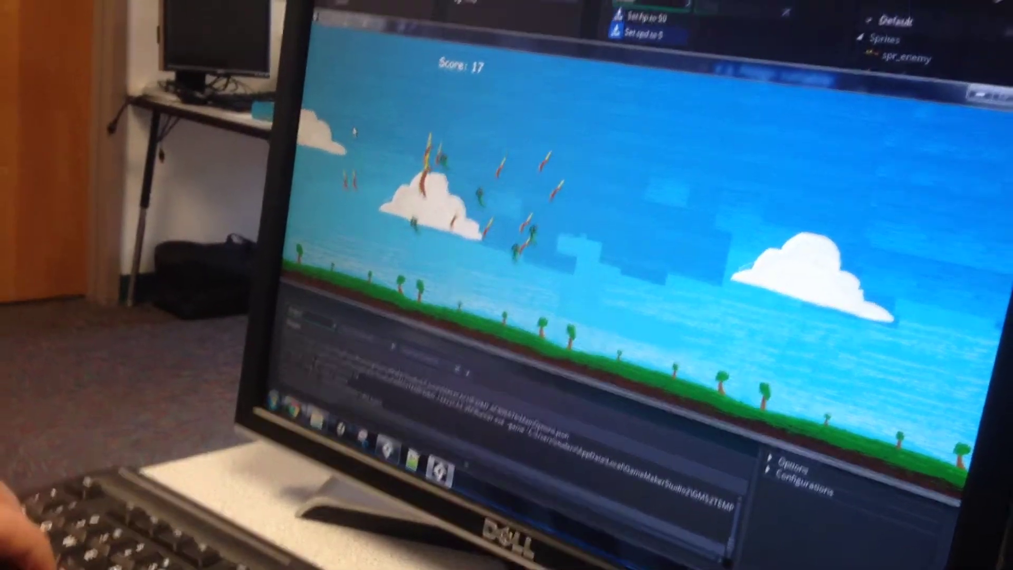
left_click(538, 261)
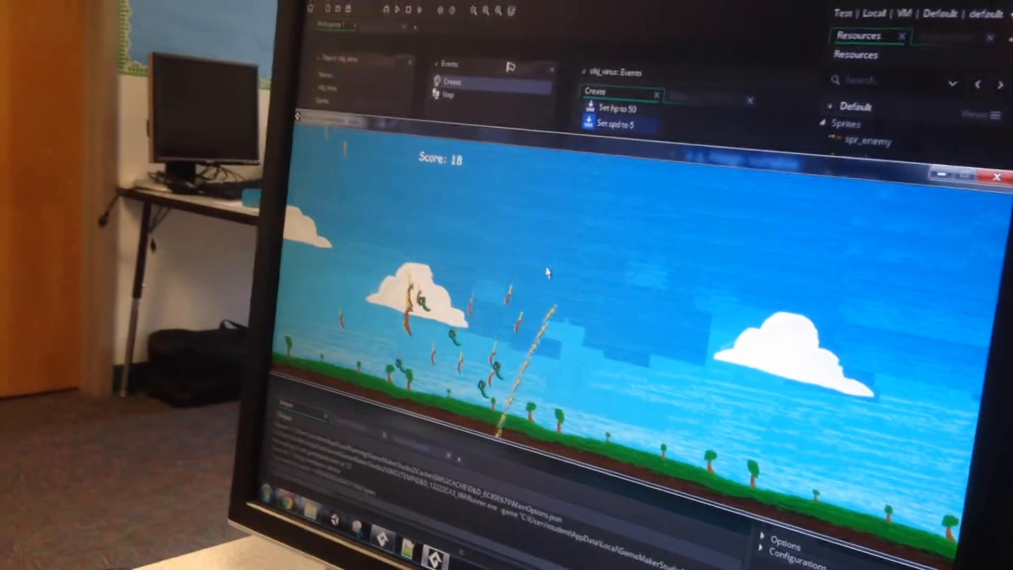
left_click(536, 261)
left_click(996, 137)
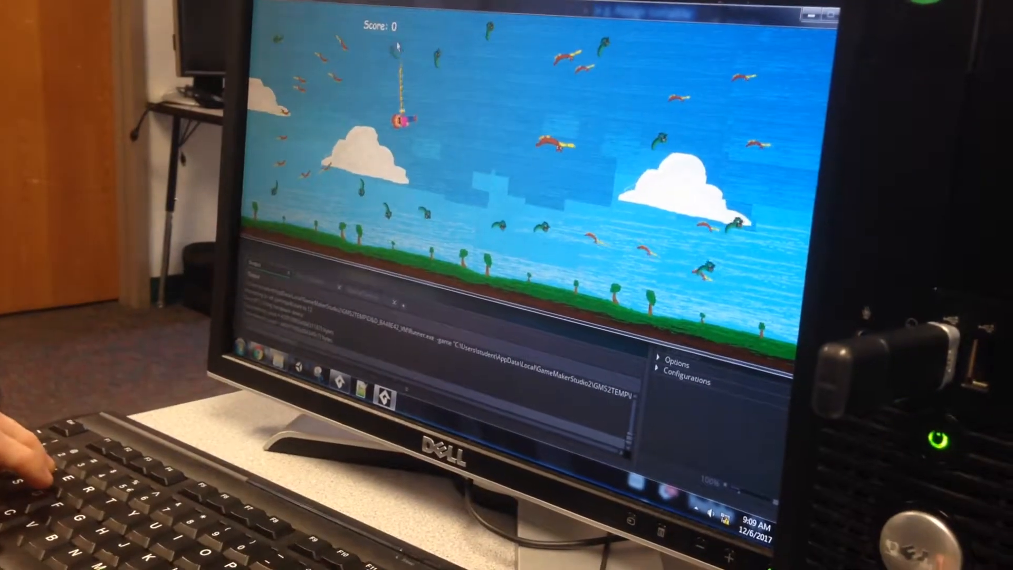
Step: Move the player left with the arrow key while playing the relaunched game
key("Left")
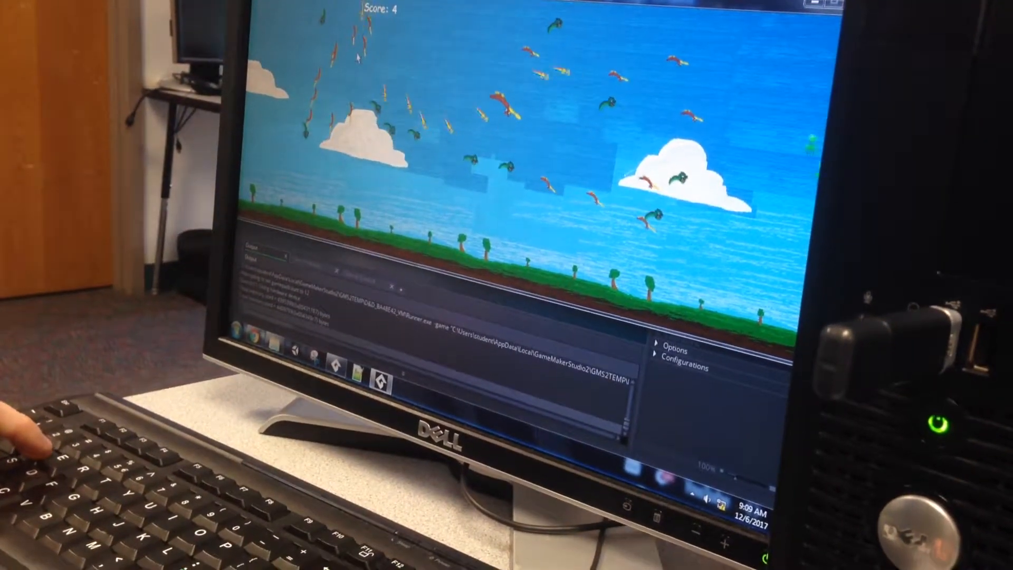